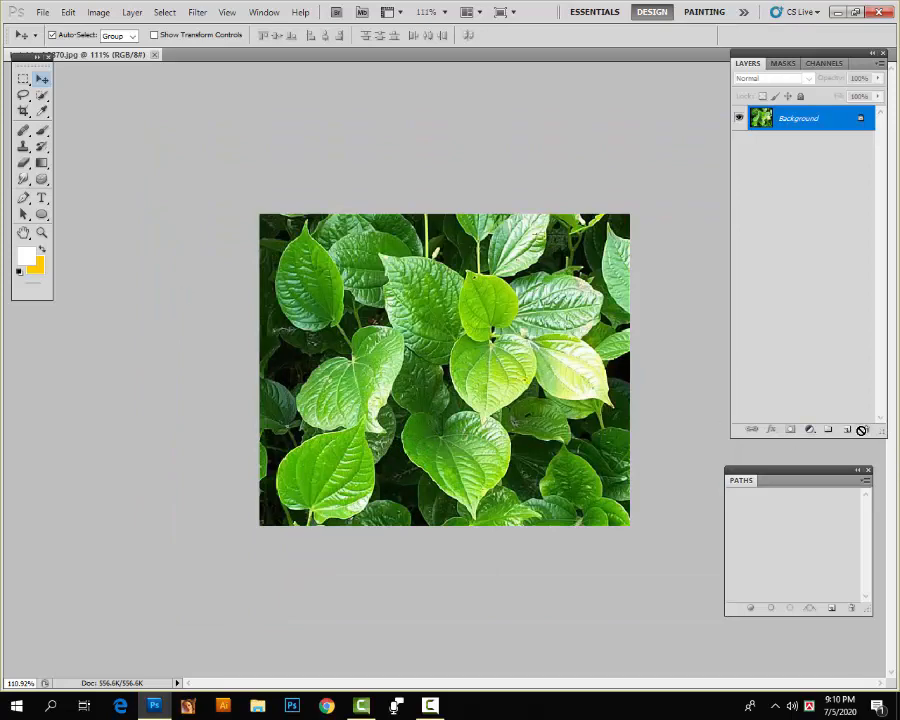
Add a new layer and draw a small closed drop-shaped path with the Pen tool on the large leaf at the photo's lower centre.
{"action": "left_click", "coordinate": [848, 430]}
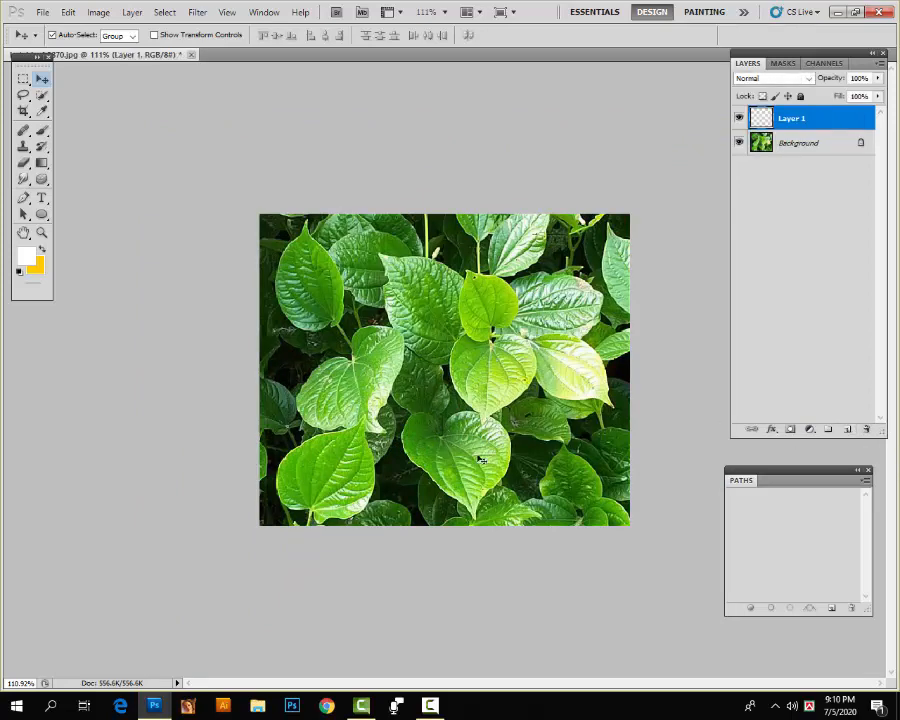
{"action": "scroll", "coordinate": [485, 462], "scroll_direction": "up", "scroll_amount": 5}
{"action": "scroll", "coordinate": [497, 465], "scroll_direction": "down", "scroll_amount": 2}
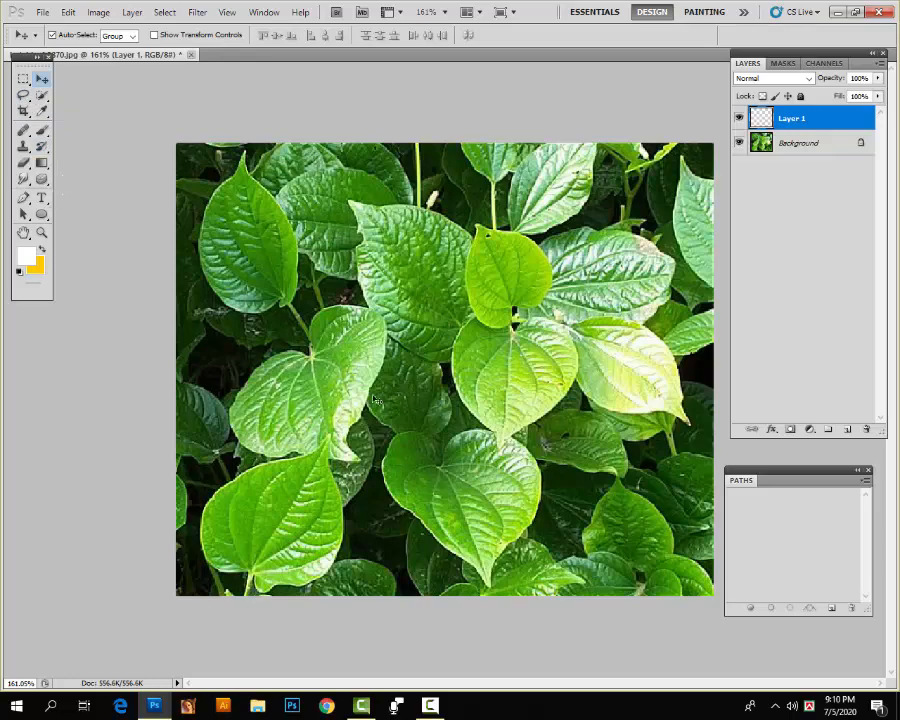
{"action": "scroll", "coordinate": [410, 388], "scroll_direction": "up", "scroll_amount": 2}
{"action": "key", "text": "p"}
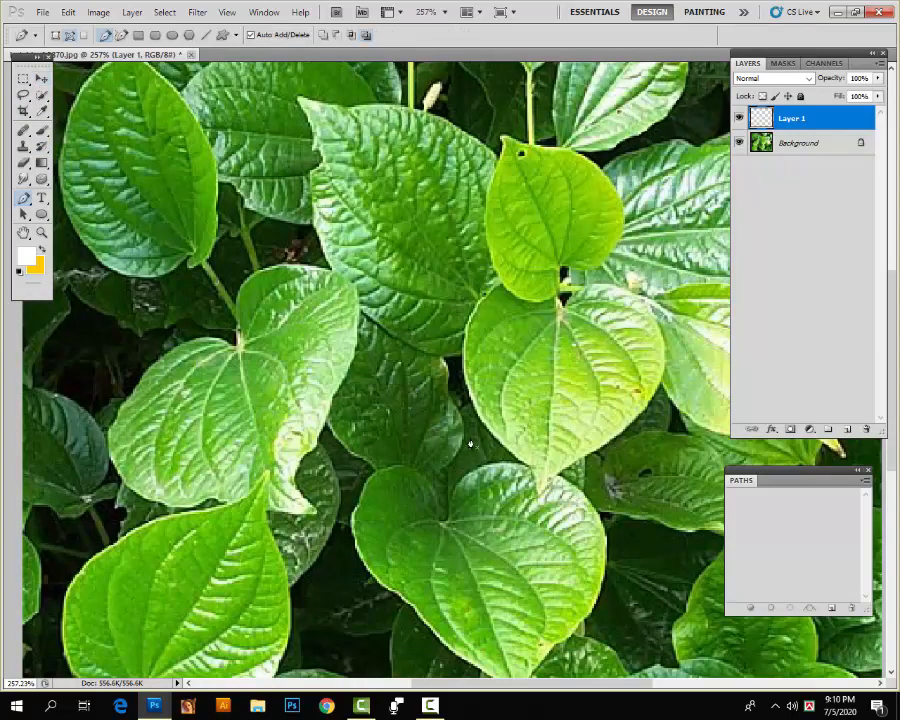
{"action": "scroll", "coordinate": [470, 444], "scroll_direction": "up", "scroll_amount": 4}
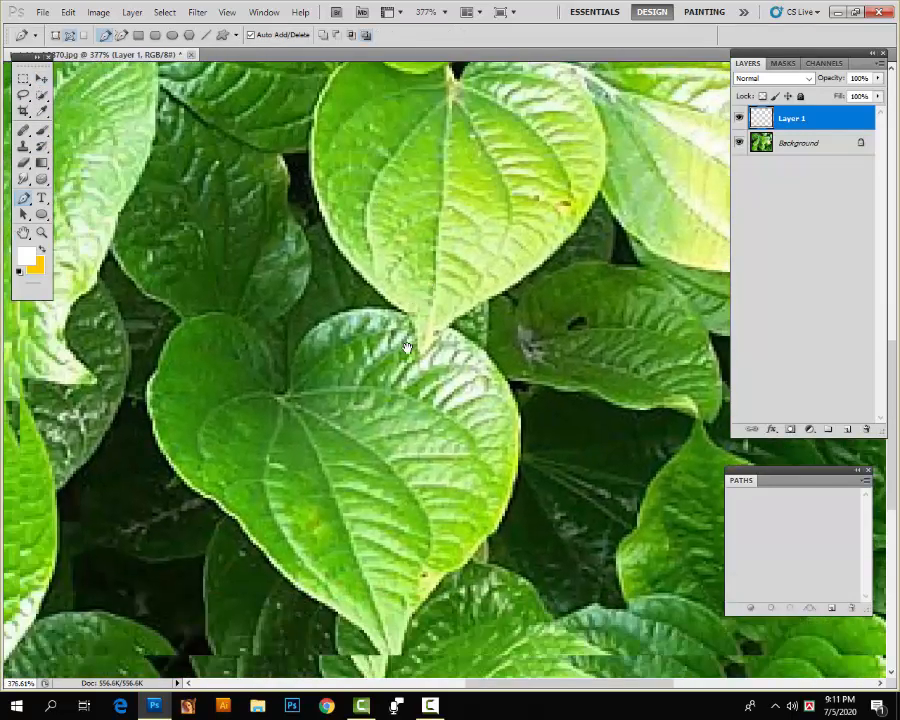
{"action": "left_click_drag", "start_coordinate": [404, 372], "coordinate": [418, 352]}
{"action": "left_click_drag", "start_coordinate": [424, 290], "coordinate": [432, 500]}
{"action": "left_click_drag", "start_coordinate": [380, 488], "coordinate": [569, 386]}
{"action": "left_click_drag", "start_coordinate": [515, 525], "coordinate": [463, 352]}
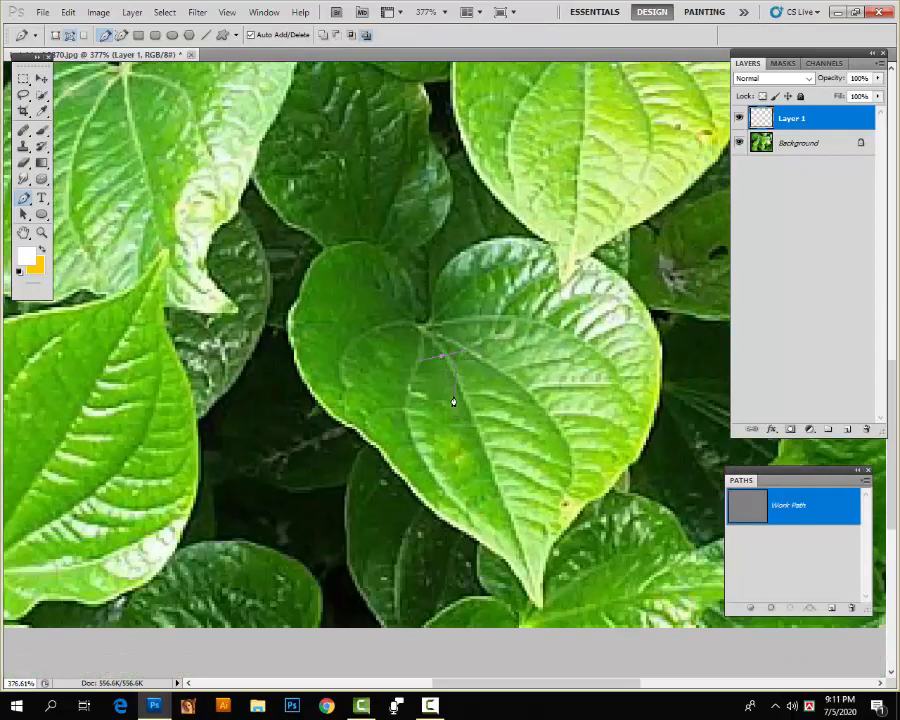
{"action": "left_click_drag", "start_coordinate": [444, 403], "coordinate": [467, 362]}
{"action": "scroll", "coordinate": [462, 391], "scroll_direction": "up", "scroll_amount": 3}
{"action": "scroll", "coordinate": [462, 391], "scroll_direction": "up", "scroll_amount": 2}
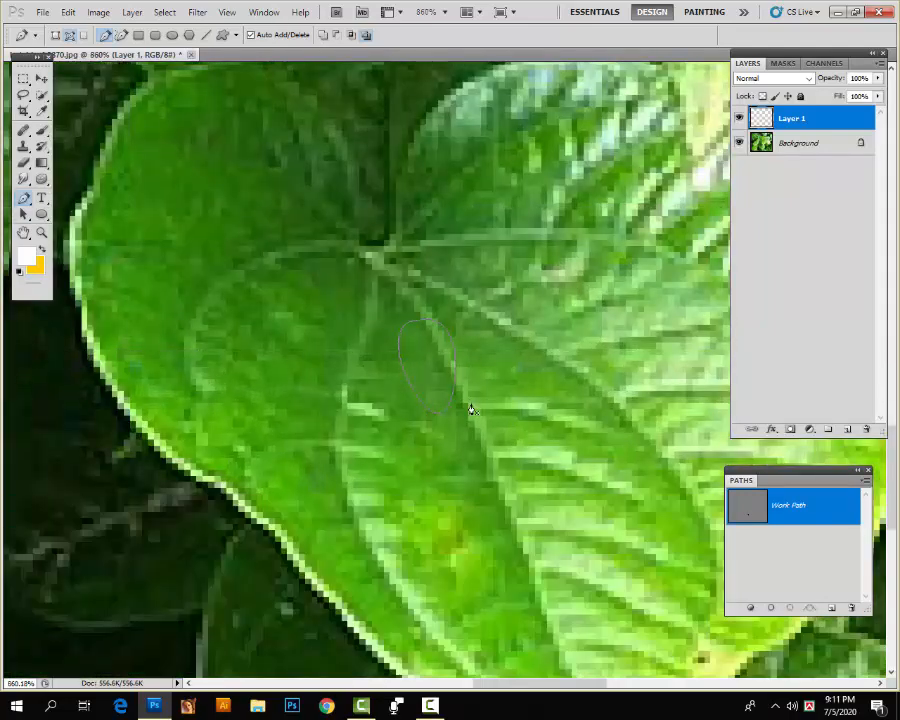
Rotate the drop-shaped path by about 6.25° and convert it into a selection.
{"action": "scroll", "coordinate": [475, 409], "scroll_direction": "down", "scroll_amount": 1}
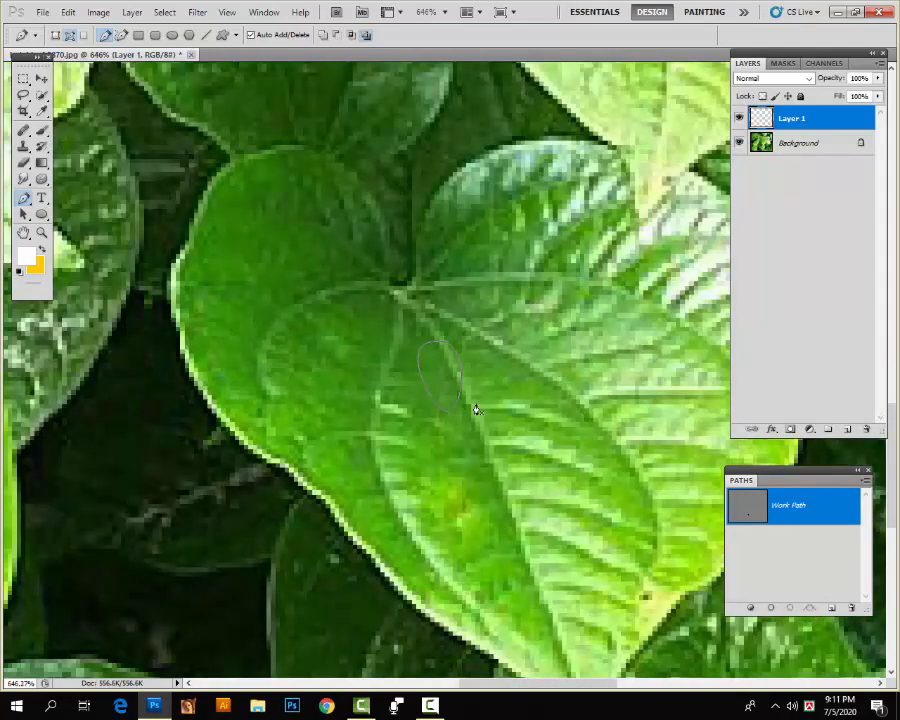
{"action": "key", "text": "ctrl+t"}
{"action": "left_click_drag", "start_coordinate": [486, 325], "coordinate": [497, 327]}
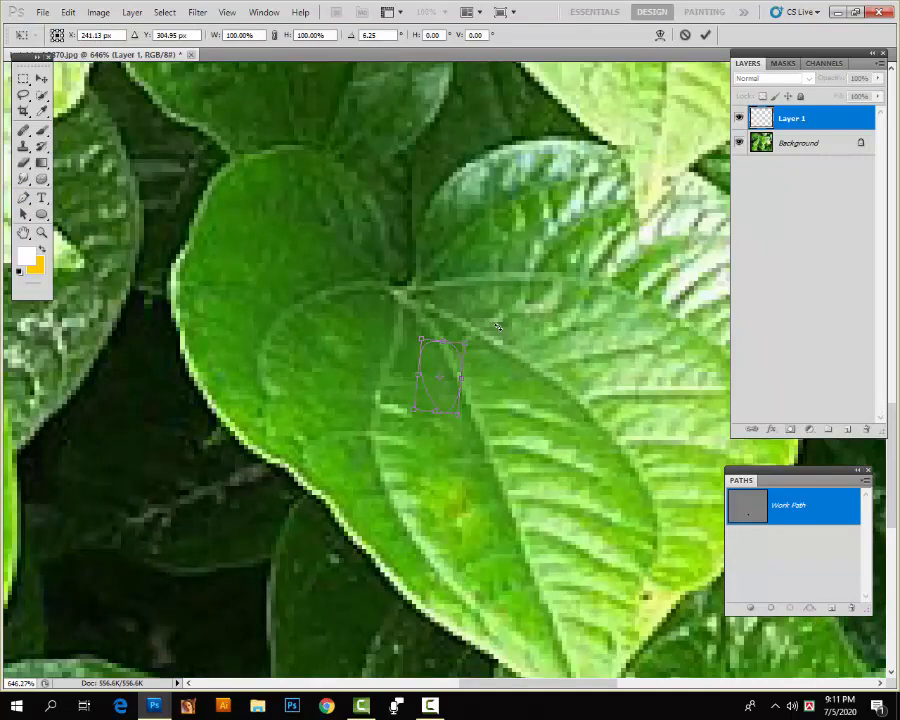
{"action": "key", "text": "Return"}
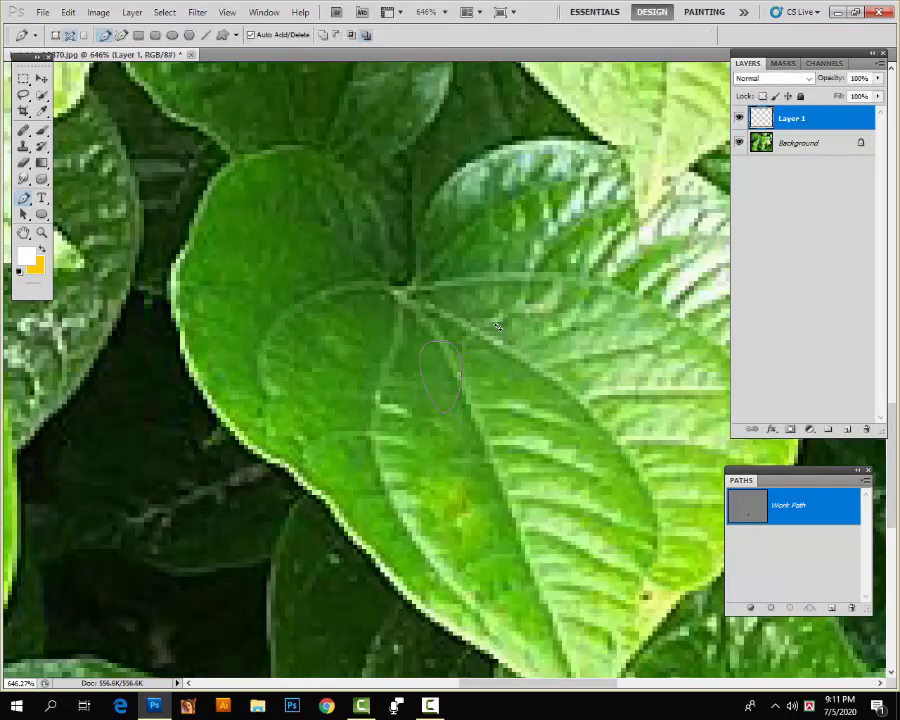
{"action": "key", "text": "ctrl+Return"}
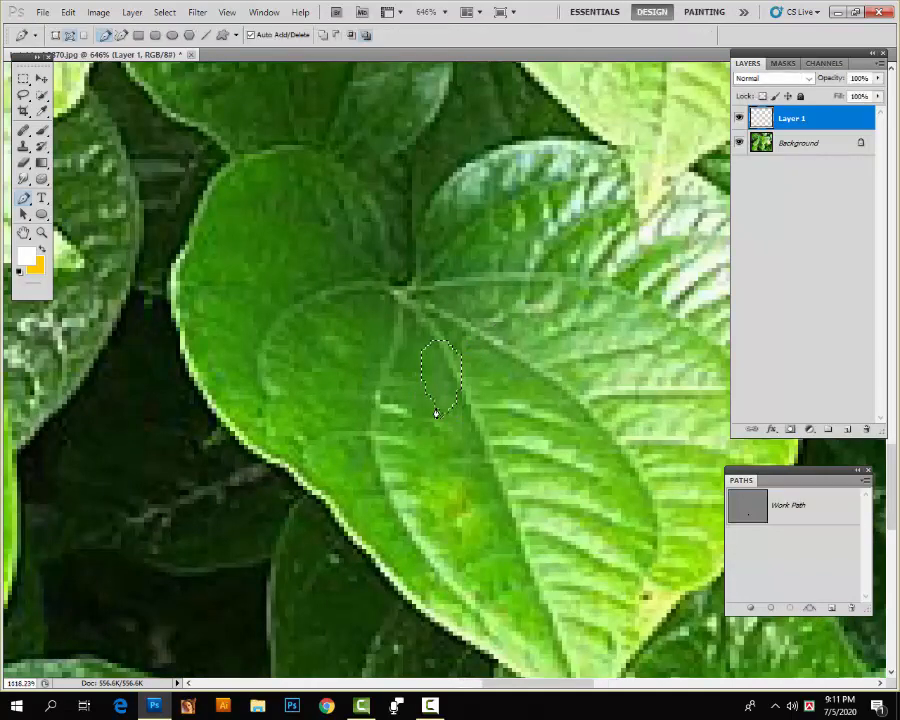
Fill the drop selection with a linear black-to-white gradient, dark at the upper end, and deselect it.
{"action": "scroll", "coordinate": [447, 411], "scroll_direction": "up", "scroll_amount": 2}
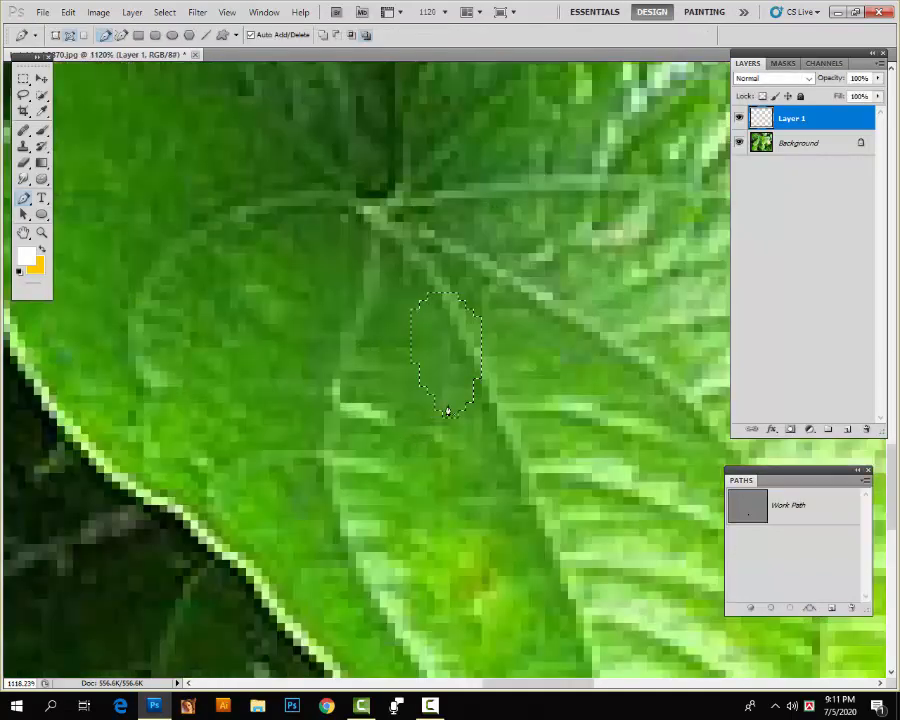
{"action": "left_click", "coordinate": [41, 163]}
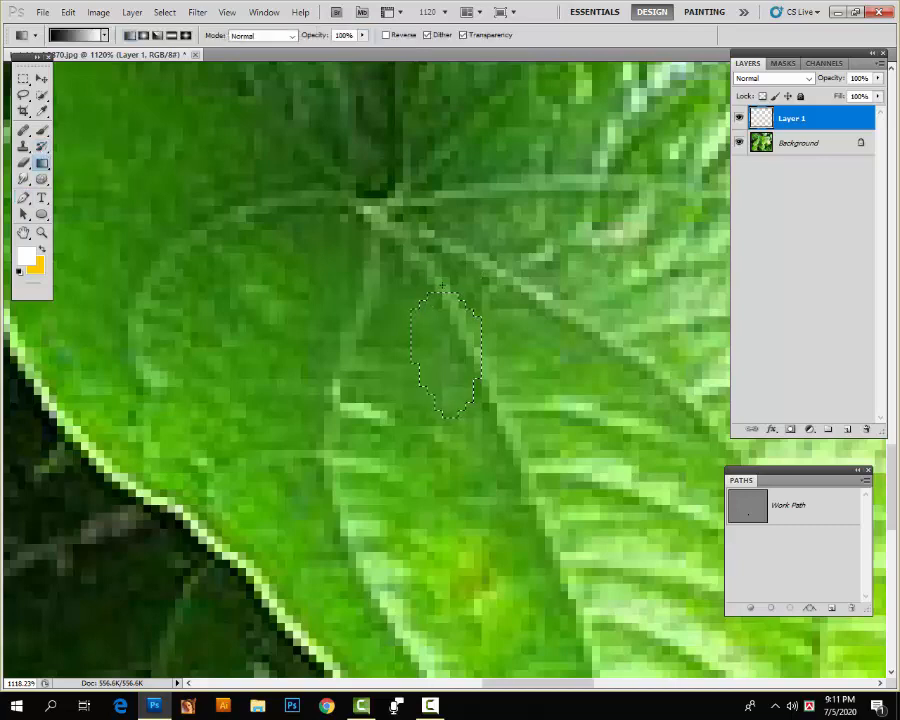
{"action": "left_click_drag", "start_coordinate": [450, 298], "coordinate": [468, 350]}
{"action": "key", "text": "ctrl+z"}
{"action": "key", "text": "ctrl+z"}
{"action": "scroll", "coordinate": [479, 364], "scroll_direction": "down", "scroll_amount": 2}
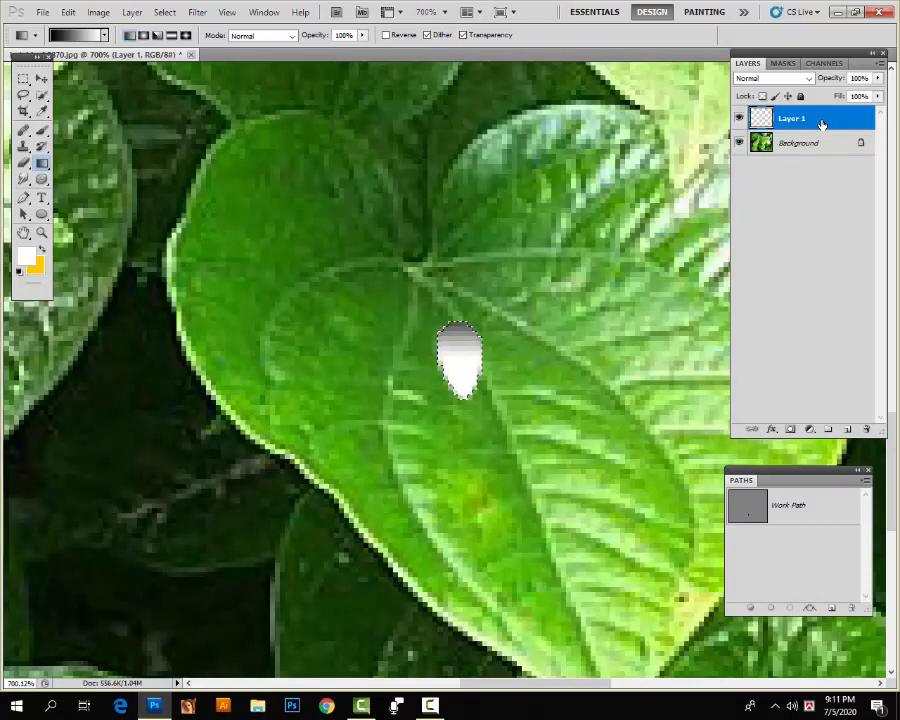
{"action": "key", "text": "ctrl+d"}
Add a drop shadow to Layer 1 with a 120° angle, 5 px distance, 1% spread and 4 px size.
{"action": "double_click", "coordinate": [827, 124]}
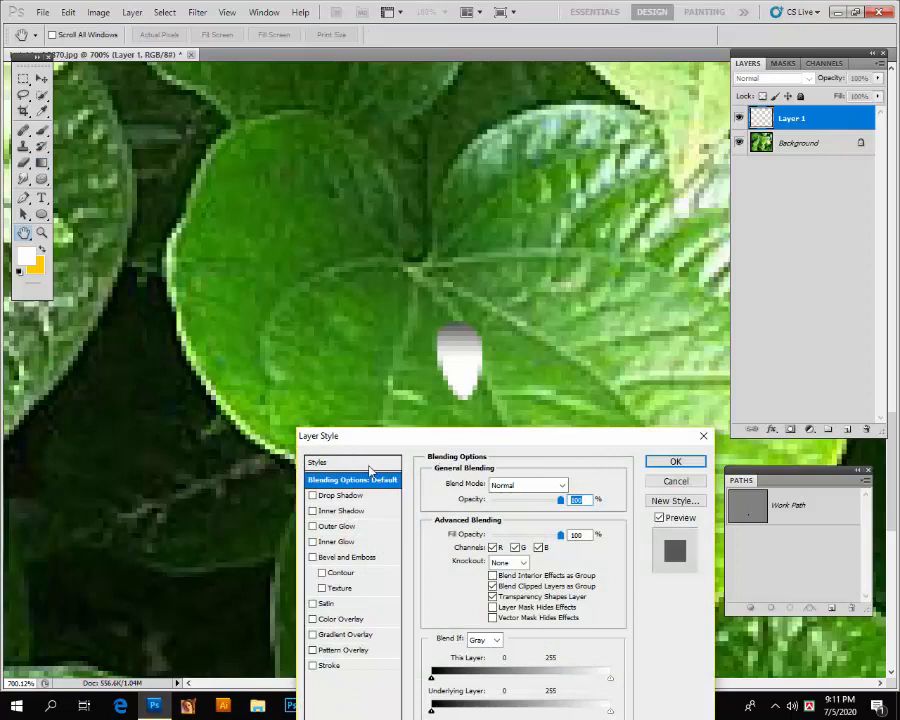
{"action": "left_click", "coordinate": [342, 496]}
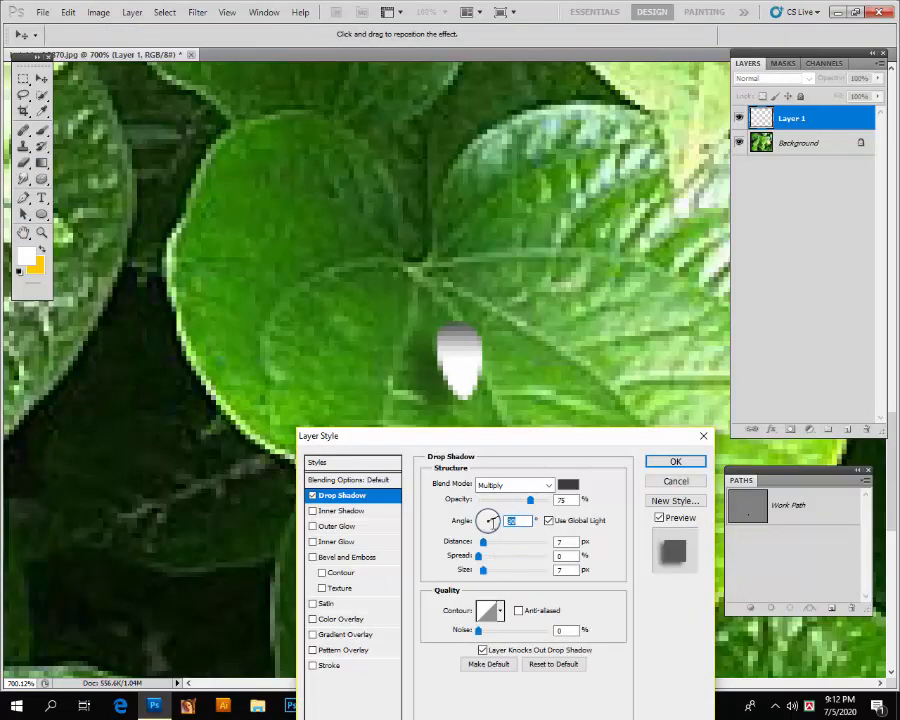
{"action": "type", "text": "120"}
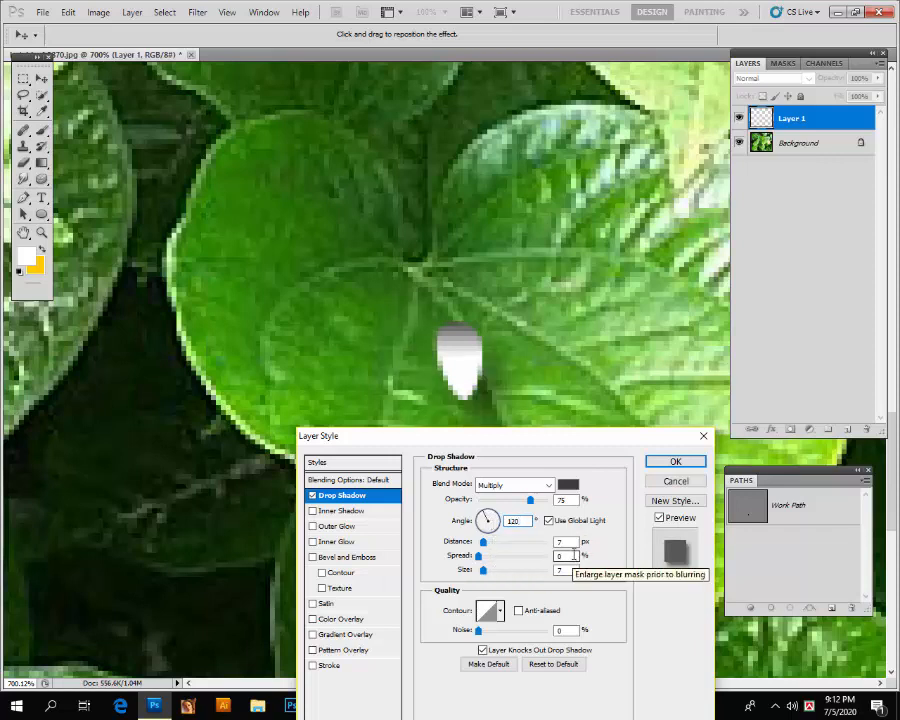
{"action": "left_click_drag", "start_coordinate": [569, 543], "coordinate": [543, 544]}
{"action": "type", "text": "5"}
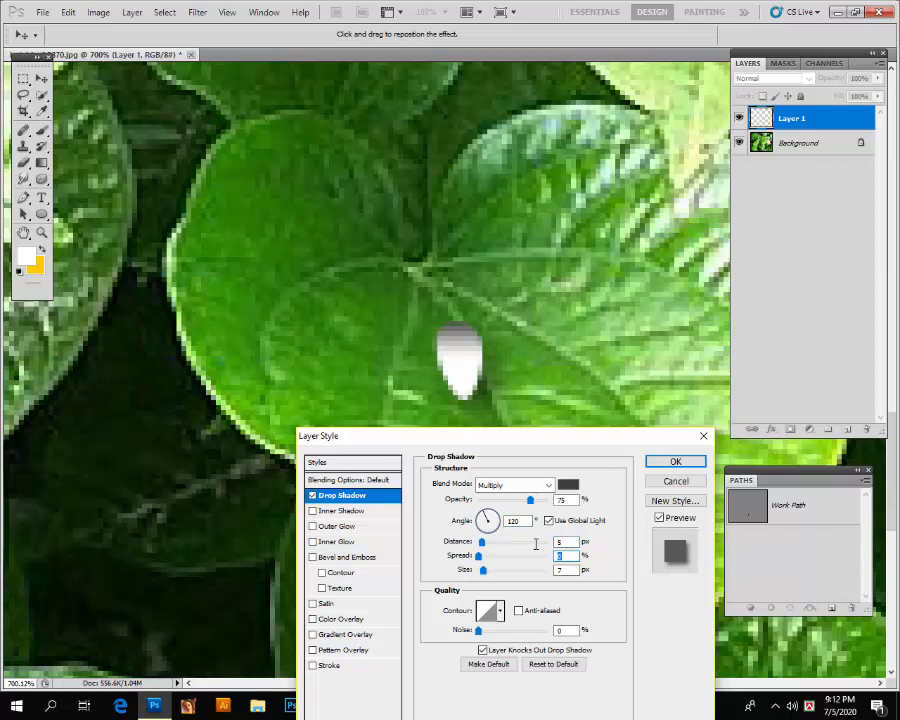
{"action": "type", "text": "4"}
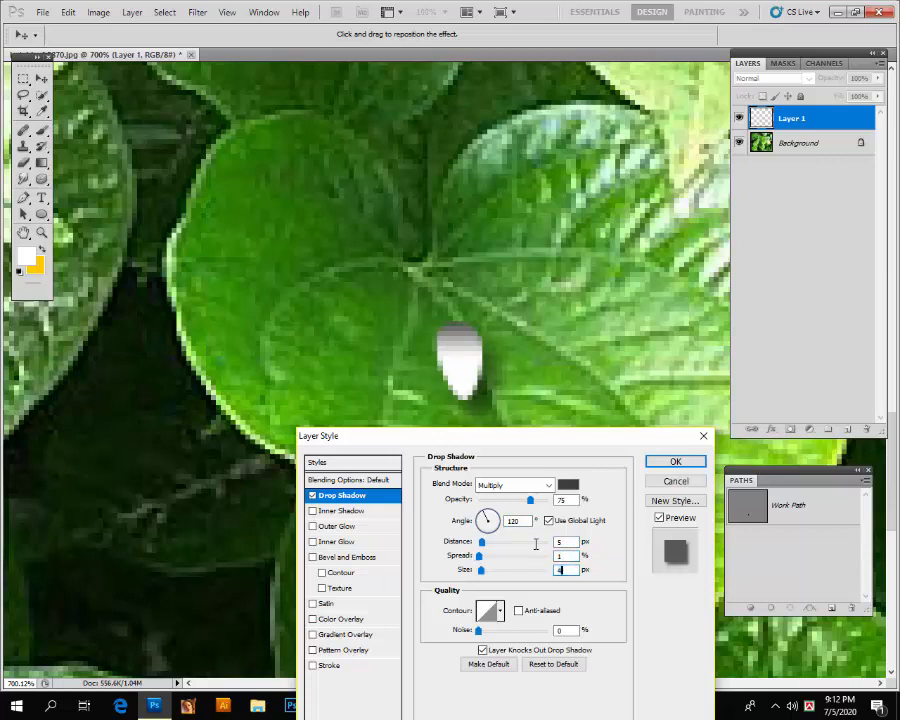
Add an inner shadow with 4 px distance, 1% choke and 5 px size, and apply the layer style.
{"action": "left_click", "coordinate": [352, 511]}
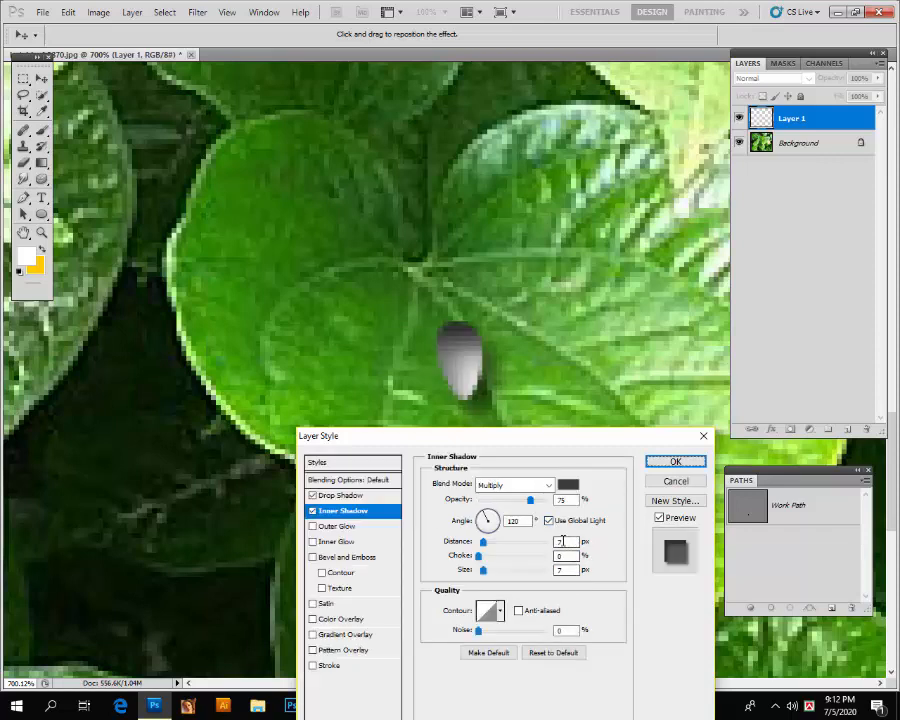
{"action": "type", "text": "4"}
{"action": "key", "text": "Tab"}
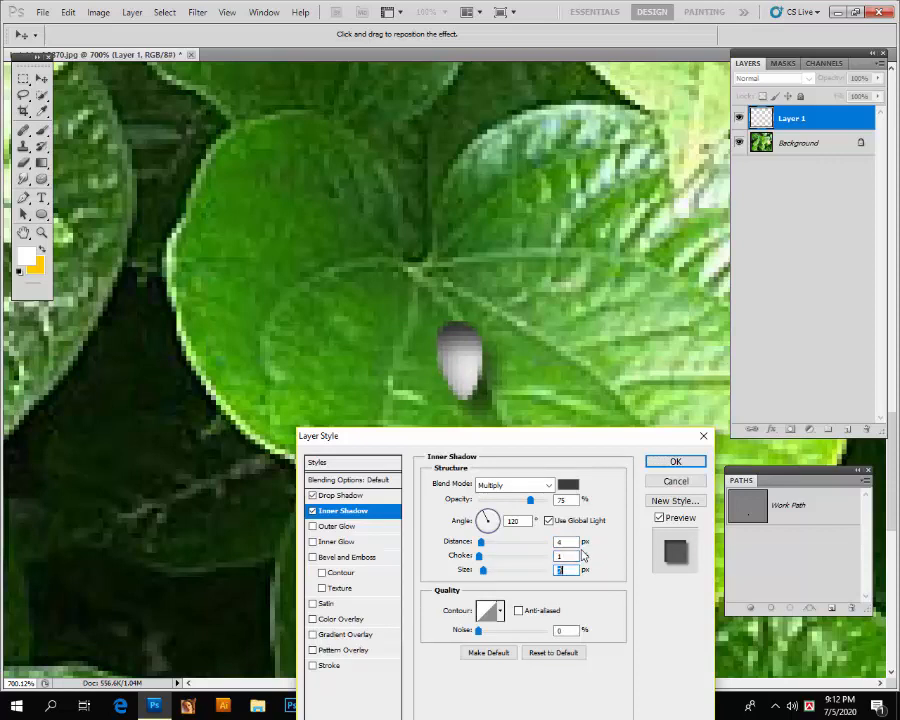
{"action": "type", "text": "5"}
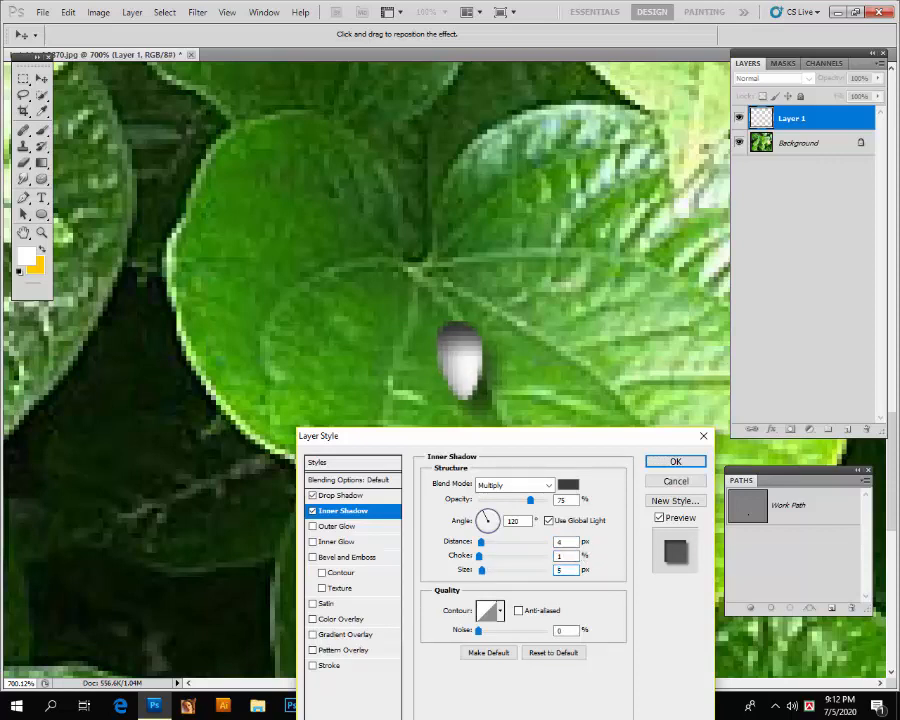
{"action": "left_click", "coordinate": [676, 463]}
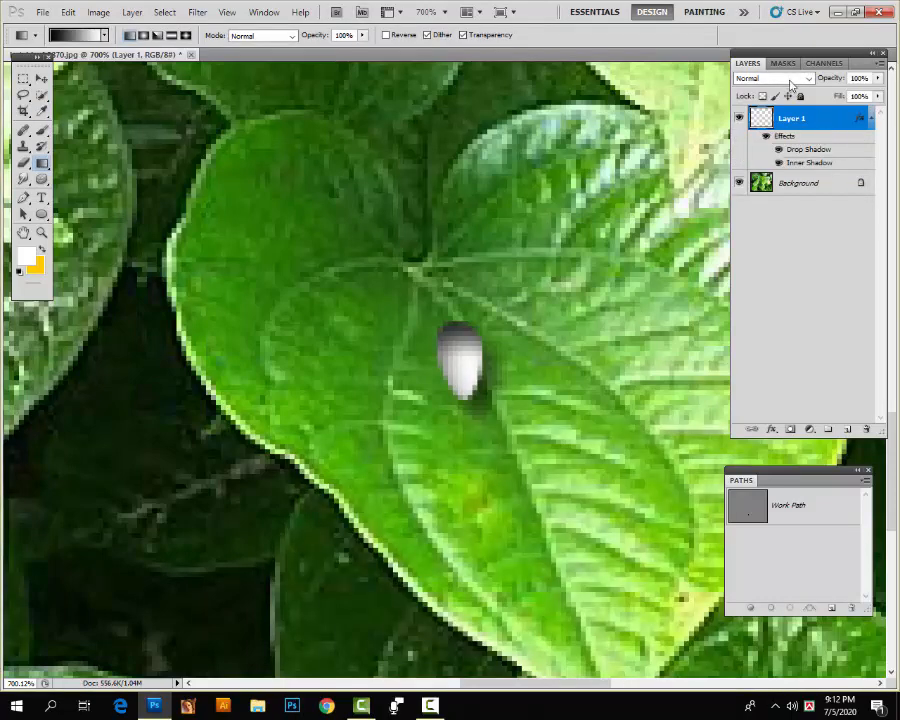
Set the drop layer's blend mode to Overlay and check the drop against the leaf.
{"action": "left_click", "coordinate": [791, 85]}
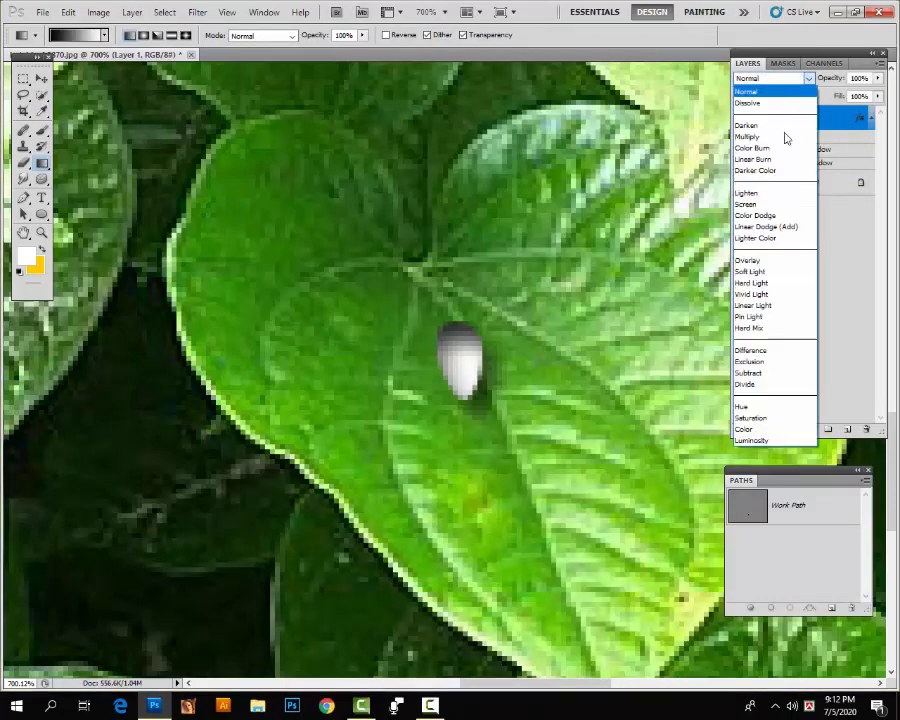
{"action": "left_click", "coordinate": [766, 262]}
{"action": "left_click", "coordinate": [818, 293]}
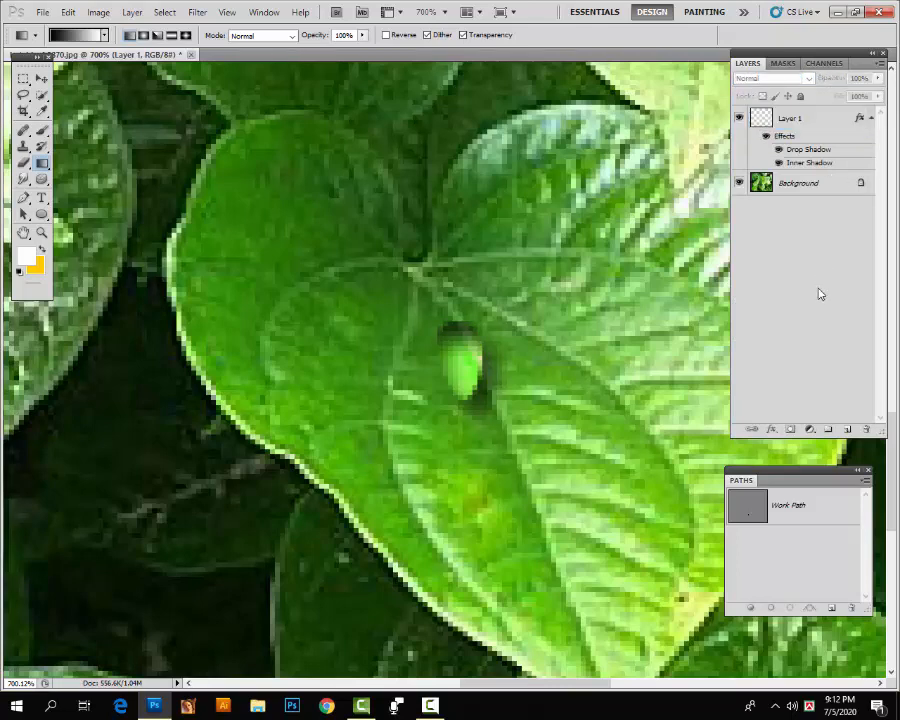
{"action": "scroll", "coordinate": [462, 408], "scroll_direction": "down", "scroll_amount": 3}
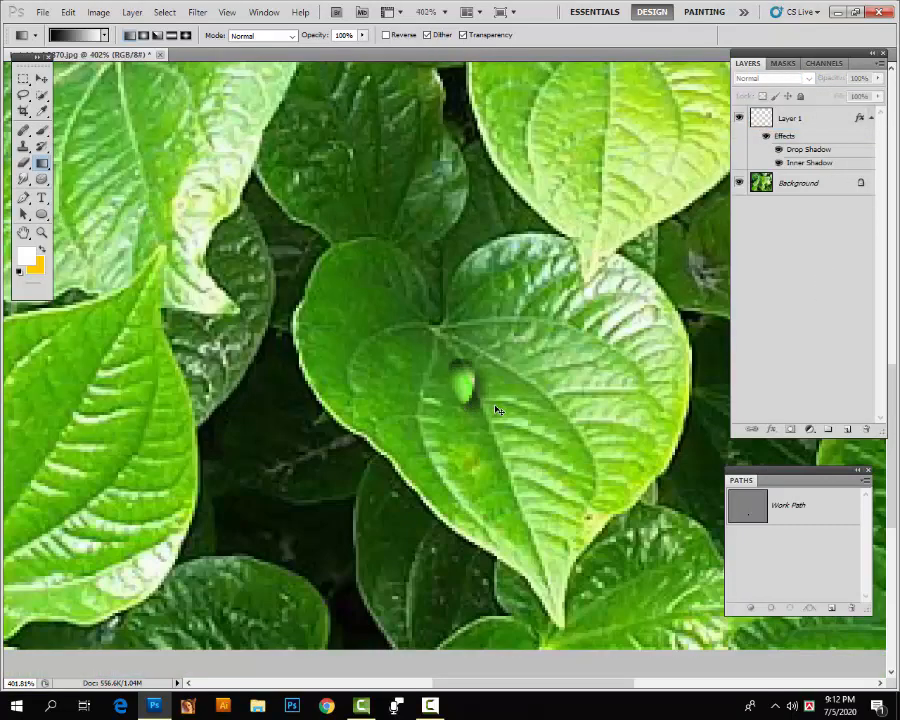
{"action": "scroll", "coordinate": [492, 406], "scroll_direction": "up", "scroll_amount": 2}
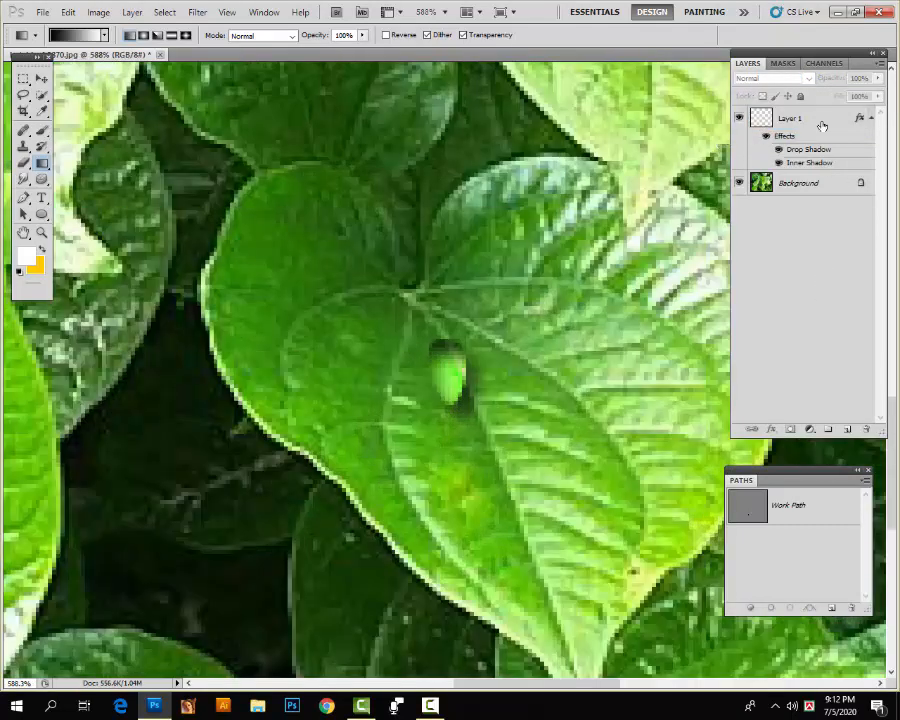
Widen the drop on Layer 1 slightly with Free Transform.
{"action": "left_click", "coordinate": [822, 126]}
{"action": "scroll", "coordinate": [540, 350], "scroll_direction": "up", "scroll_amount": 2}
{"action": "key", "text": "ctrl+t"}
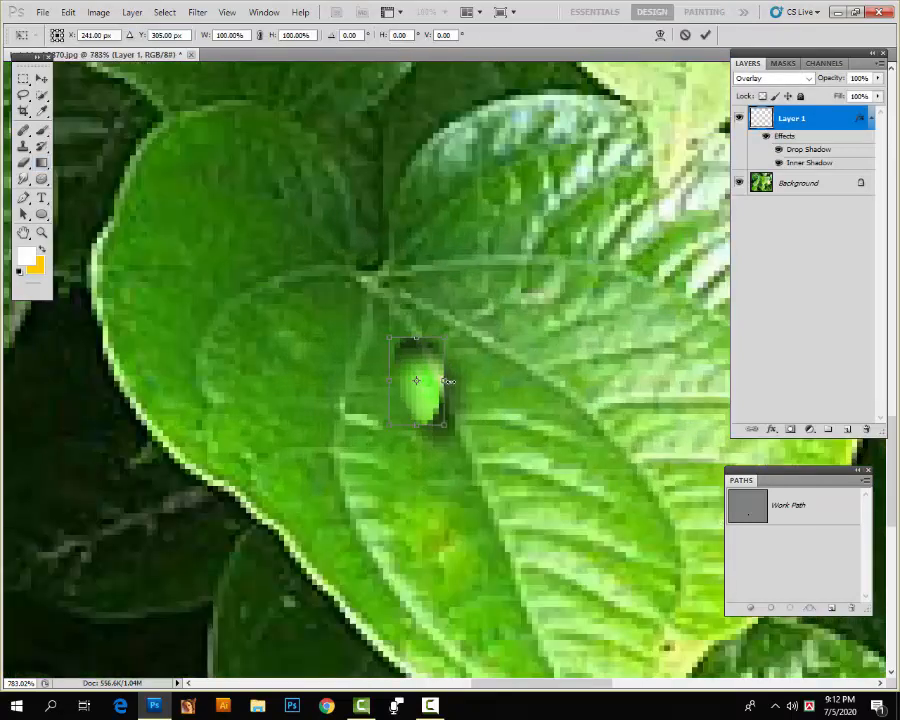
{"action": "left_click_drag", "start_coordinate": [448, 381], "coordinate": [453, 381]}
{"action": "key", "text": "Return"}
{"action": "key", "text": "g"}
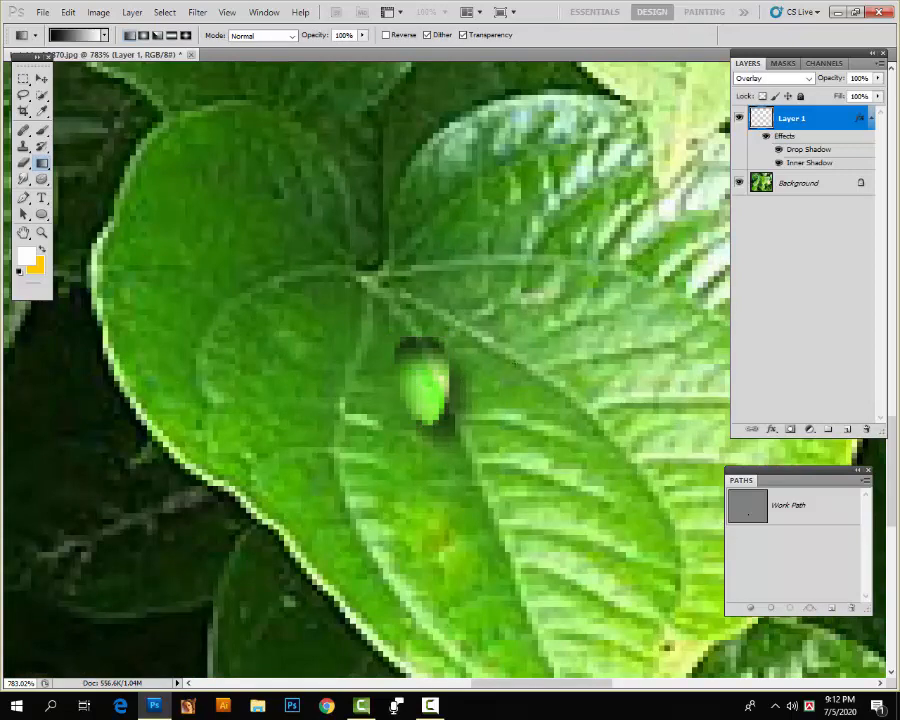
Rotate the drop by about -4.61° and move it to about X 245.43 px, Y 305.37 px on the leaf.
{"action": "scroll", "coordinate": [452, 453], "scroll_direction": "down", "scroll_amount": 2}
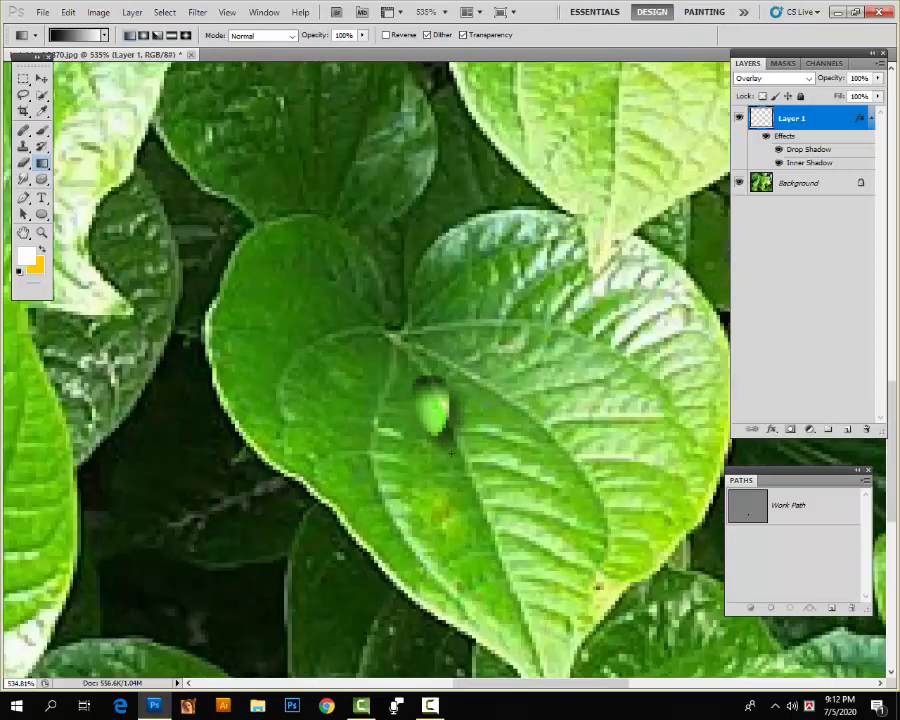
{"action": "key", "text": "ctrl+t"}
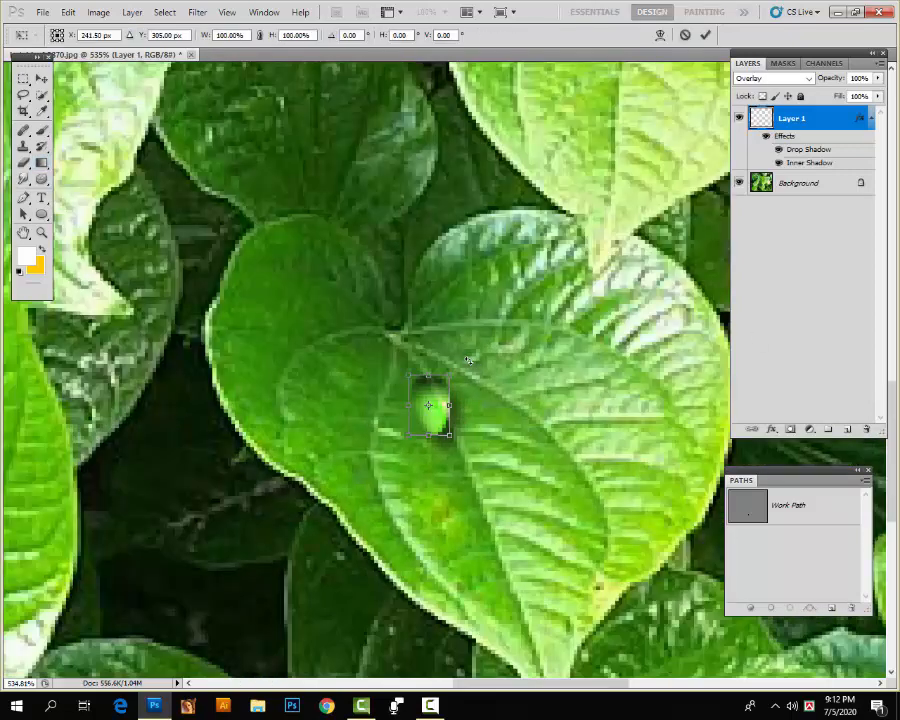
{"action": "left_click_drag", "start_coordinate": [468, 360], "coordinate": [455, 356]}
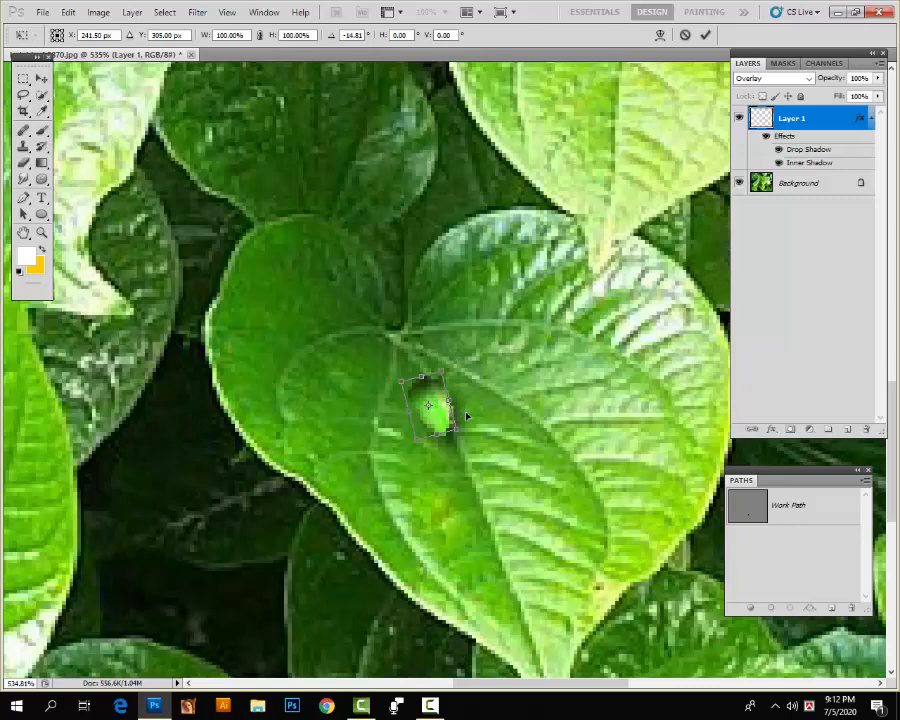
{"action": "mouse_move", "coordinate": [440, 410]}
{"action": "left_mouse_down"}
{"action": "mouse_move", "coordinate": [464, 414]}
{"action": "mouse_move", "coordinate": [449, 411]}
{"action": "left_mouse_up"}
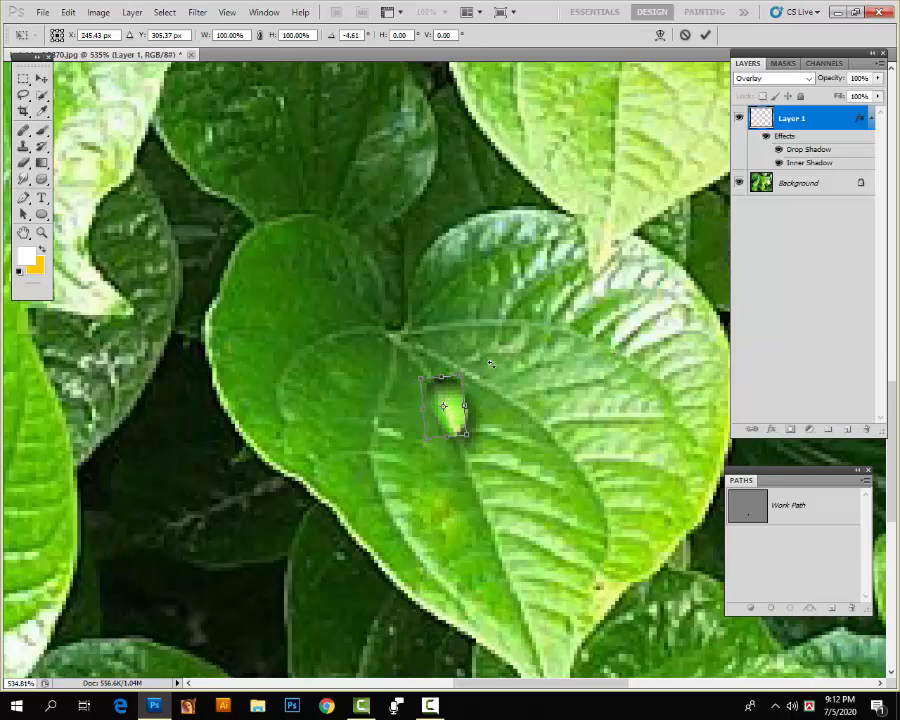
{"action": "key", "text": "Return"}
{"action": "key", "text": "g"}
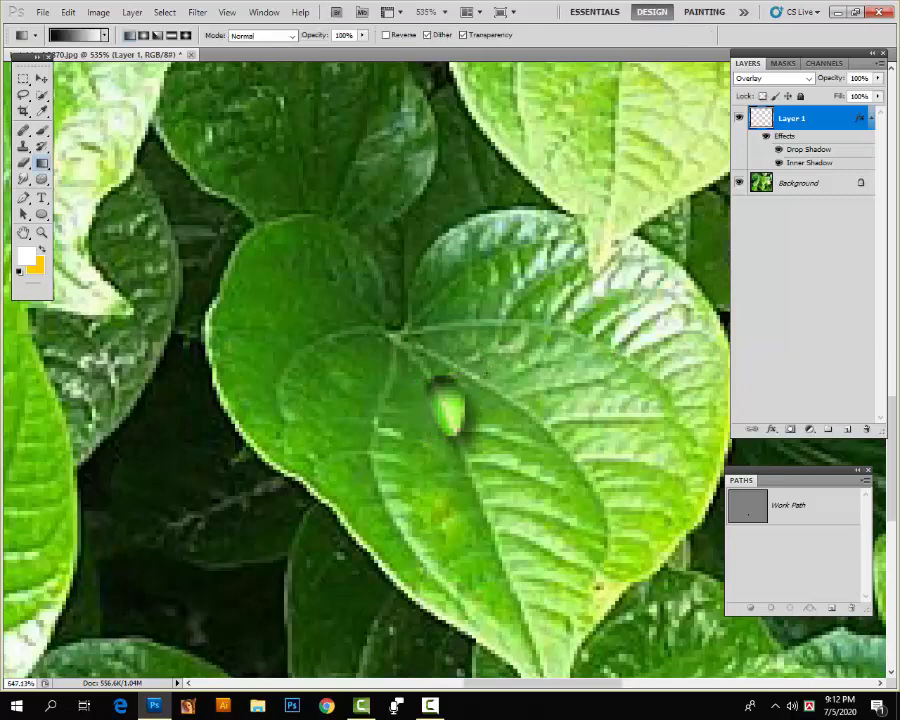
Draw a small white ellipse highlight at the drop's upper end and deselect the new shape layer.
{"action": "scroll", "coordinate": [490, 363], "scroll_direction": "up", "scroll_amount": 2}
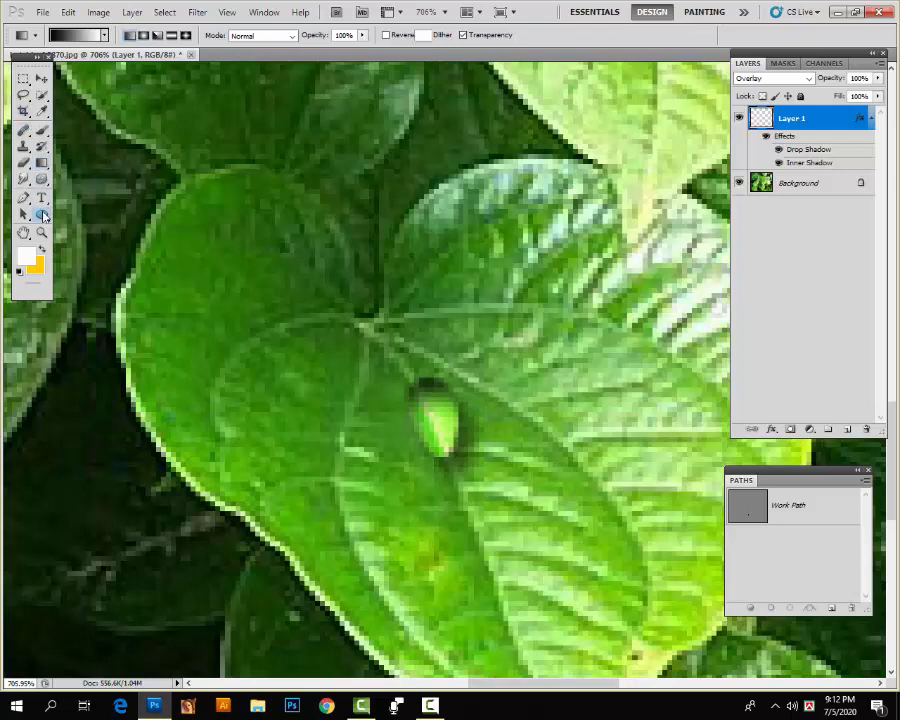
{"action": "left_click", "coordinate": [43, 214]}
{"action": "scroll", "coordinate": [418, 405], "scroll_direction": "up", "scroll_amount": 1}
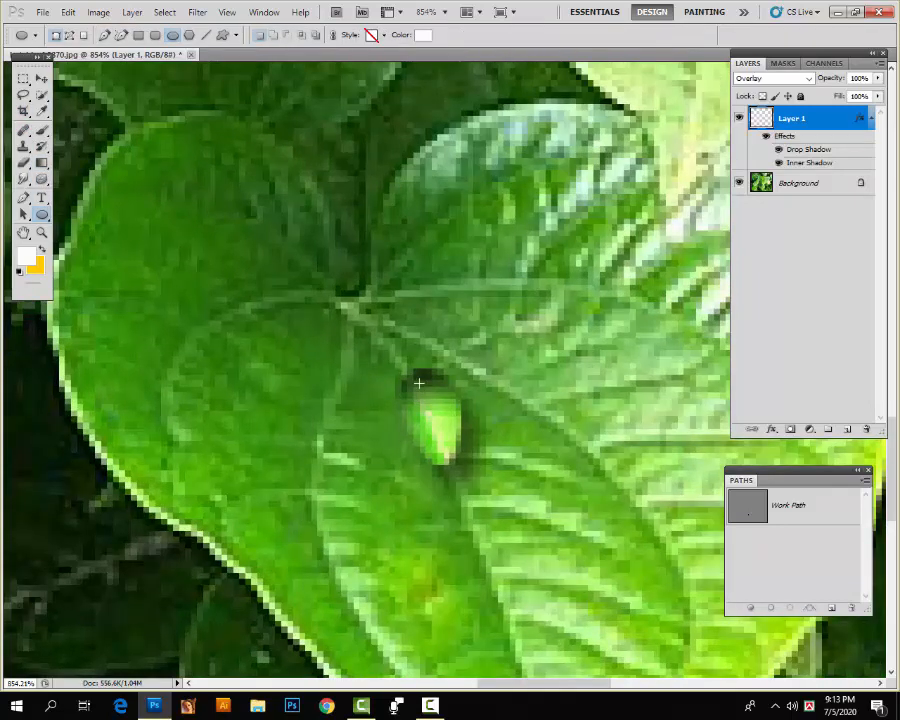
{"action": "left_click_drag", "start_coordinate": [419, 377], "coordinate": [432, 397]}
{"action": "left_click_drag", "start_coordinate": [430, 400], "coordinate": [430, 400]}
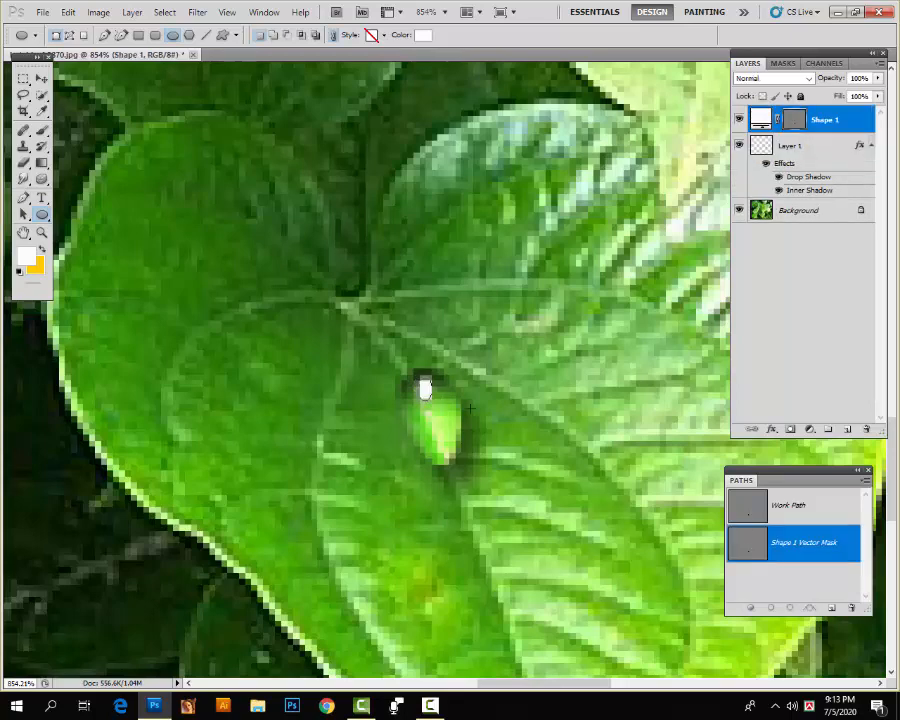
{"action": "left_click", "coordinate": [806, 354]}
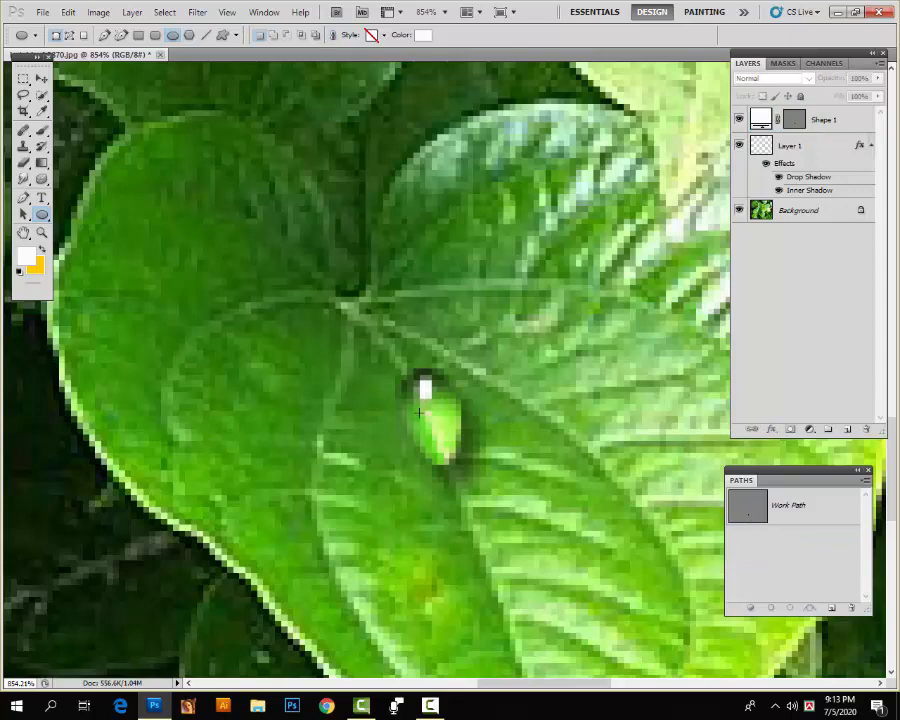
{"action": "scroll", "coordinate": [529, 440], "scroll_direction": "down", "scroll_amount": 3}
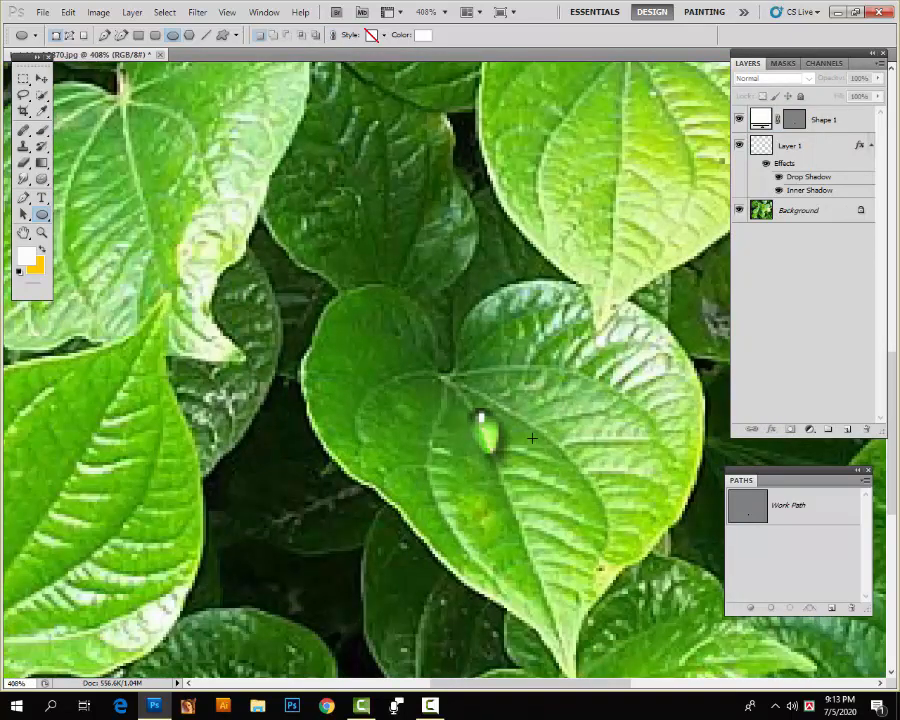
Group the white highlight shape layer and the drop's Layer 1 together.
{"action": "left_click", "coordinate": [825, 120]}
{"action": "left_click", "coordinate": [827, 162], "text": "shift"}
{"action": "key", "text": "ctrl+g"}
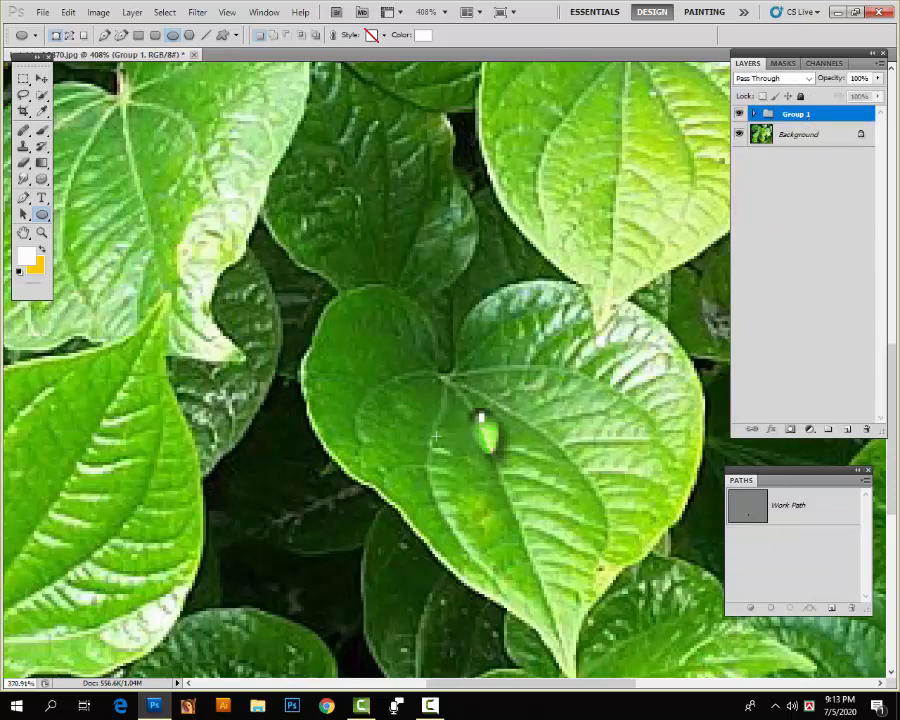
Move the grouped water drop slightly upward on its leaf with Free Transform.
{"action": "scroll", "coordinate": [436, 437], "scroll_direction": "down", "scroll_amount": 1}
{"action": "key", "text": "ctrl+t"}
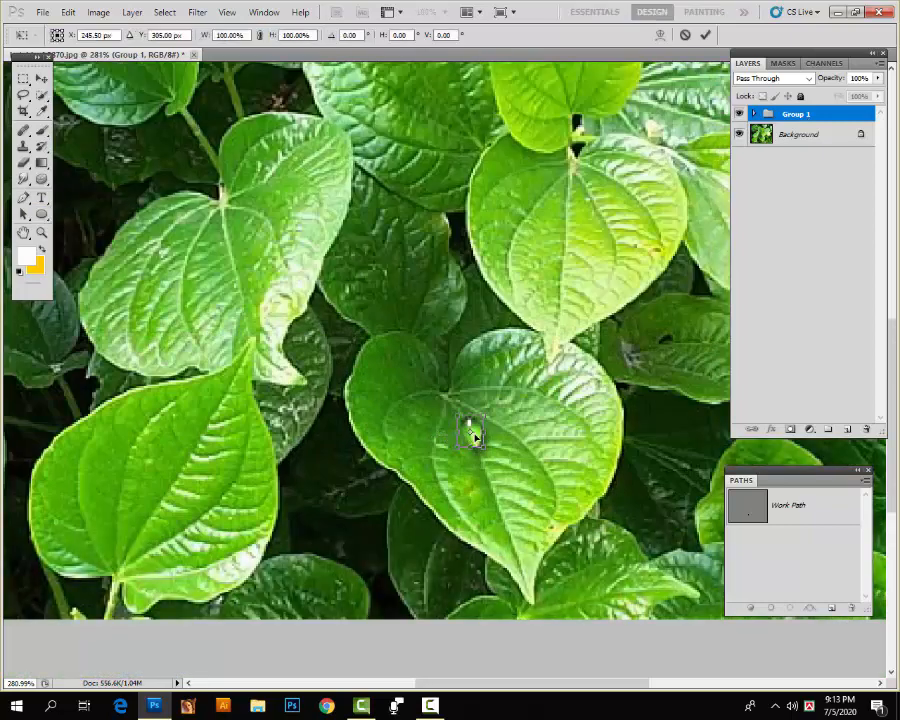
{"action": "scroll", "coordinate": [476, 438], "scroll_direction": "up", "scroll_amount": 1}
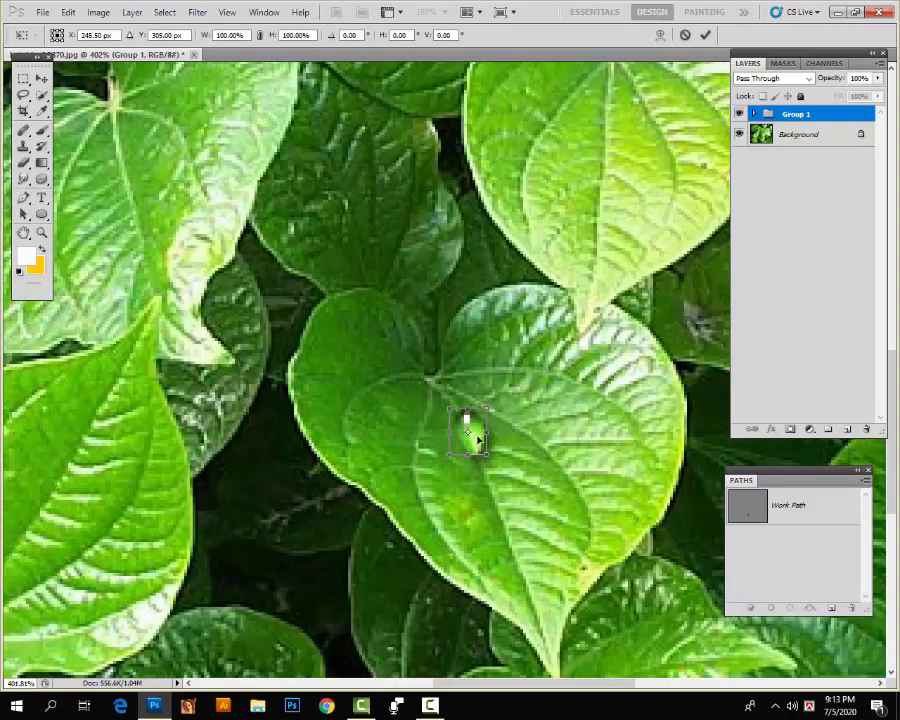
{"action": "mouse_move", "coordinate": [478, 440]}
{"action": "left_mouse_down"}
{"action": "mouse_move", "coordinate": [500, 526]}
{"action": "mouse_move", "coordinate": [482, 432]}
{"action": "mouse_move", "coordinate": [470, 426]}
{"action": "left_mouse_up"}
{"action": "key", "text": "Return"}
{"action": "key", "text": "u"}
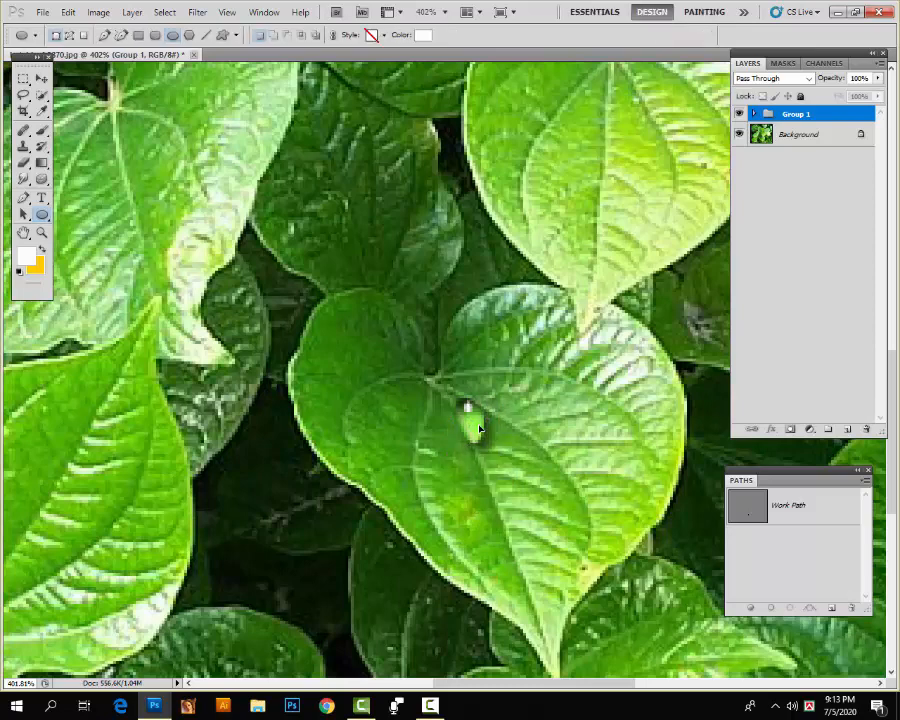
Place three copies of the drop group on the lower-left leaf, the dark middle leaf and the bright upper-right leaf.
{"action": "left_click", "coordinate": [41, 78]}
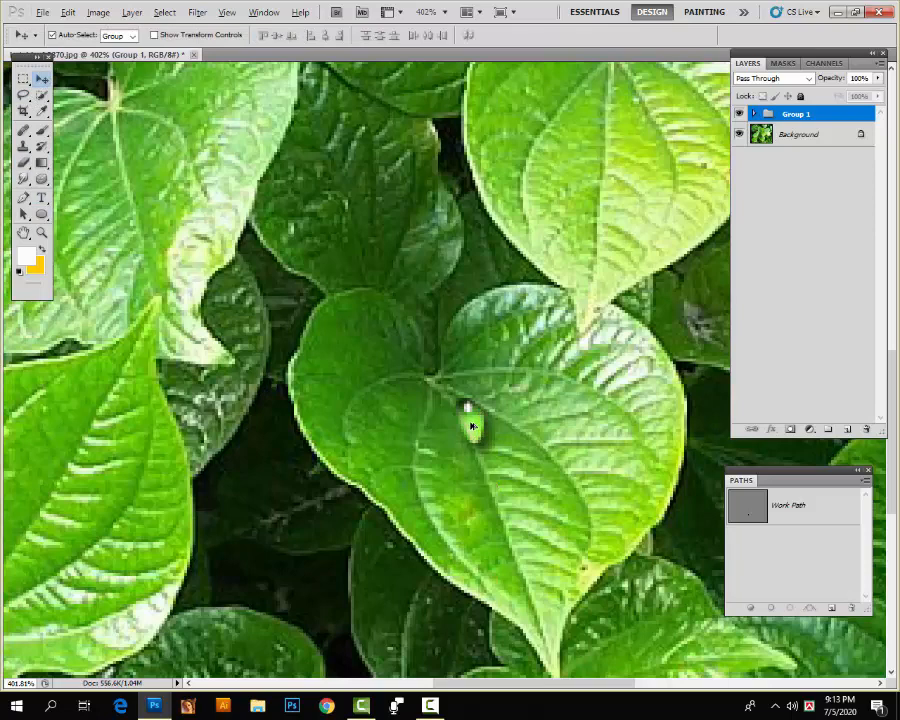
{"action": "left_click_drag", "start_coordinate": [473, 424], "coordinate": [152, 546]}
{"action": "scroll", "coordinate": [460, 538], "scroll_direction": "down", "scroll_amount": 3}
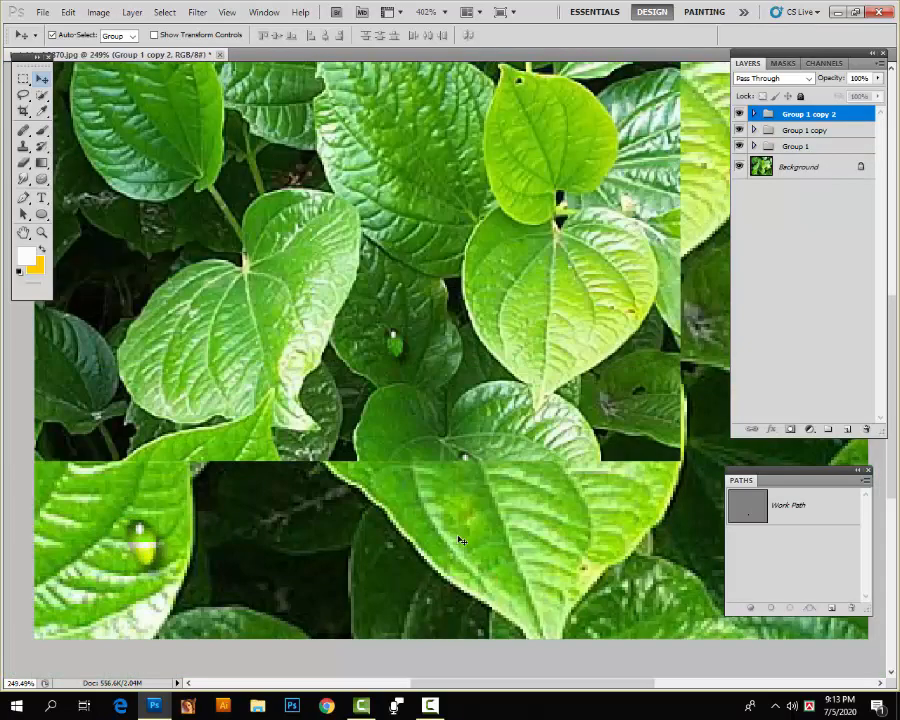
{"action": "scroll", "coordinate": [460, 540], "scroll_direction": "up", "scroll_amount": 1}
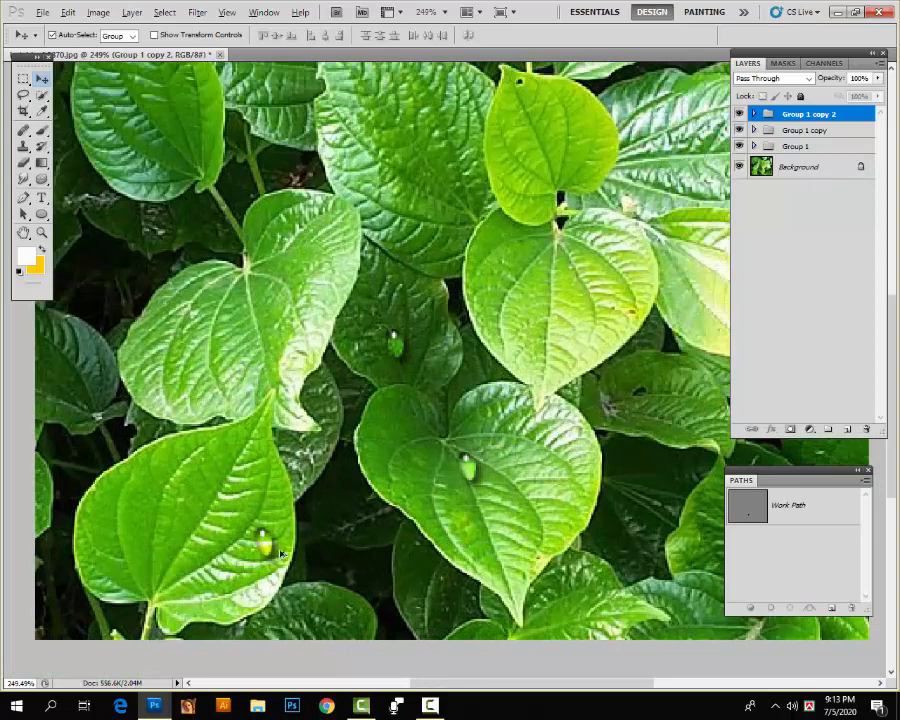
{"action": "left_click_drag", "start_coordinate": [275, 541], "coordinate": [525, 219]}
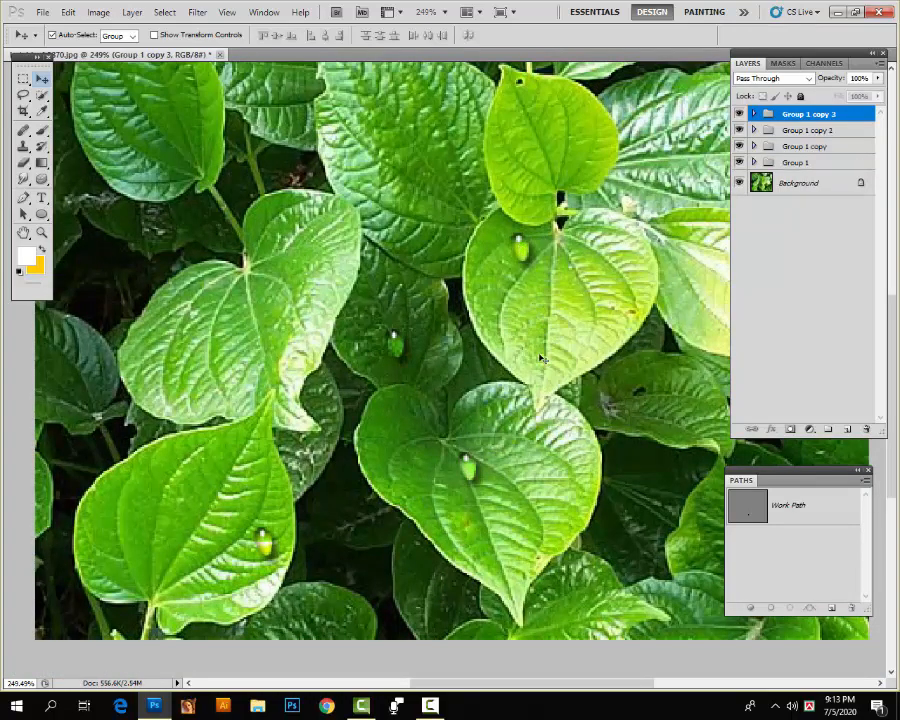
Scale the drop copy on the bright upper-right leaf to 84.42% in width and height.
{"action": "left_click", "coordinate": [525, 488]}
{"action": "left_click", "coordinate": [521, 254]}
{"action": "key", "text": "ctrl+t"}
{"action": "scroll", "coordinate": [573, 298], "scroll_direction": "up", "scroll_amount": 2}
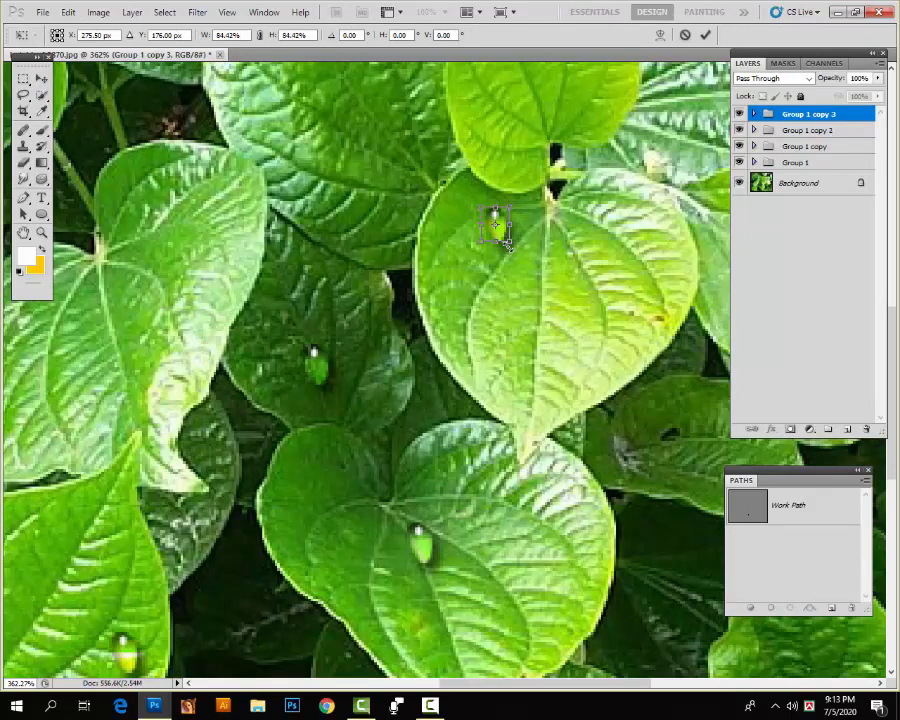
{"action": "key", "text": "Return"}
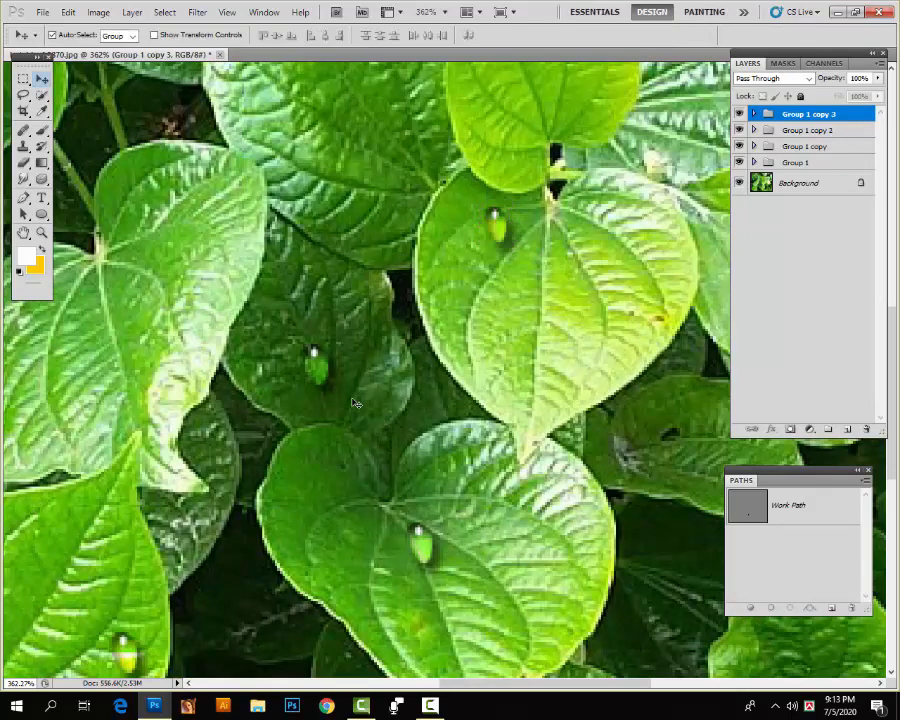
Select the original drop group on the heart-shaped leaf in the lower middle of the photo.
{"action": "left_click", "coordinate": [429, 545]}
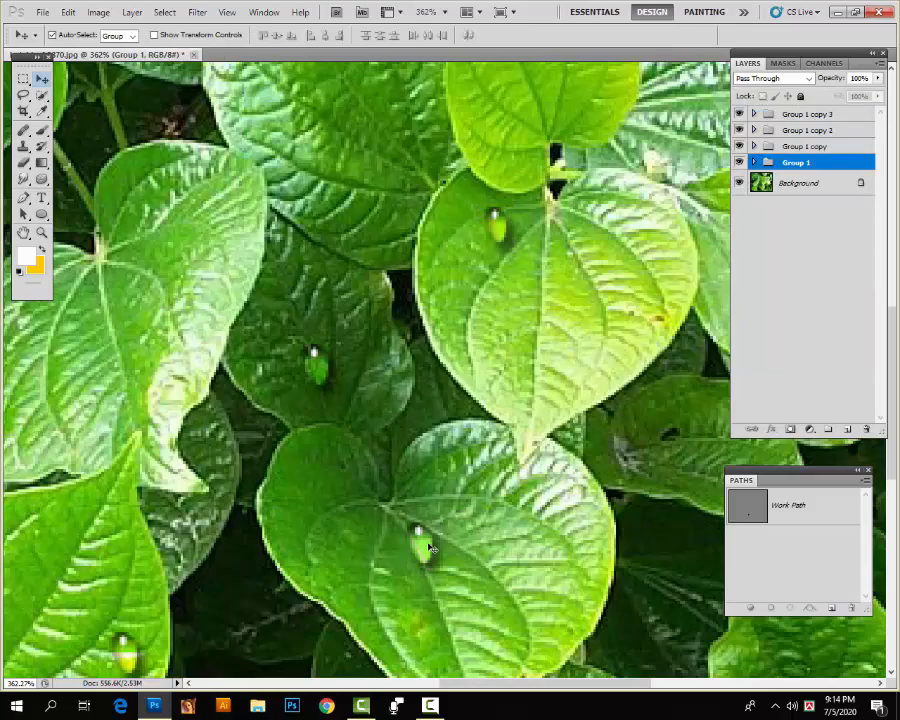